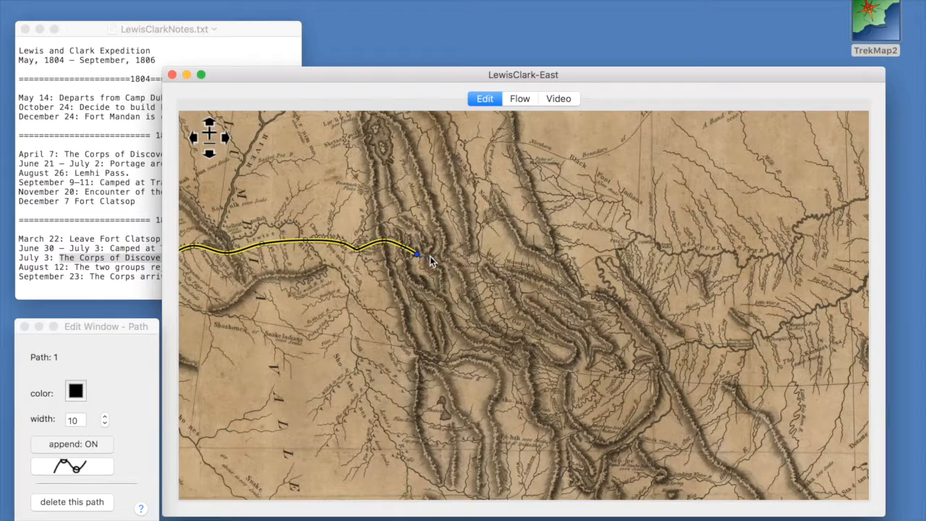
- Extend the black path to its end at Traveler's Rest and turn off appending for it
left_click(450, 255)
left_click(89, 448)
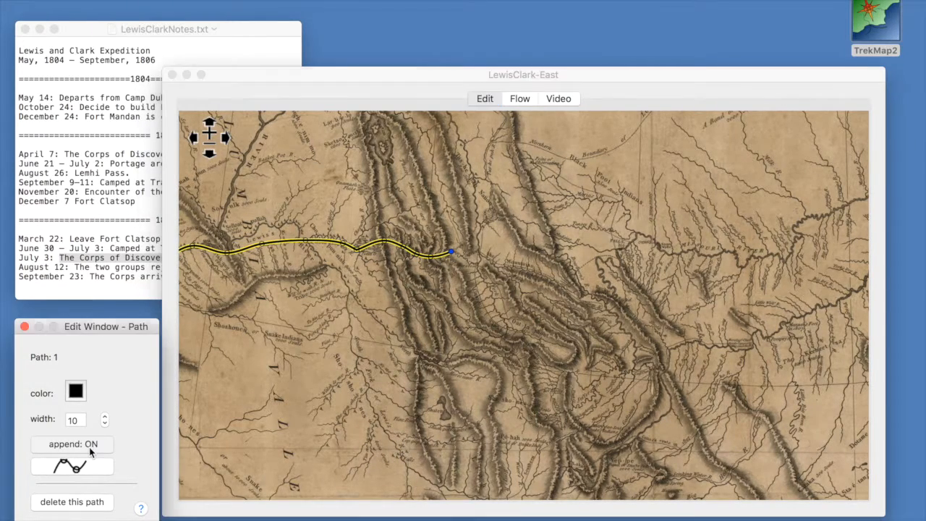
- Highlight the 1806 notes about camping at Traveler's Rest and the July 3 split into two groups
left_click(189, 26)
left_click_drag(110, 248, 284, 259)
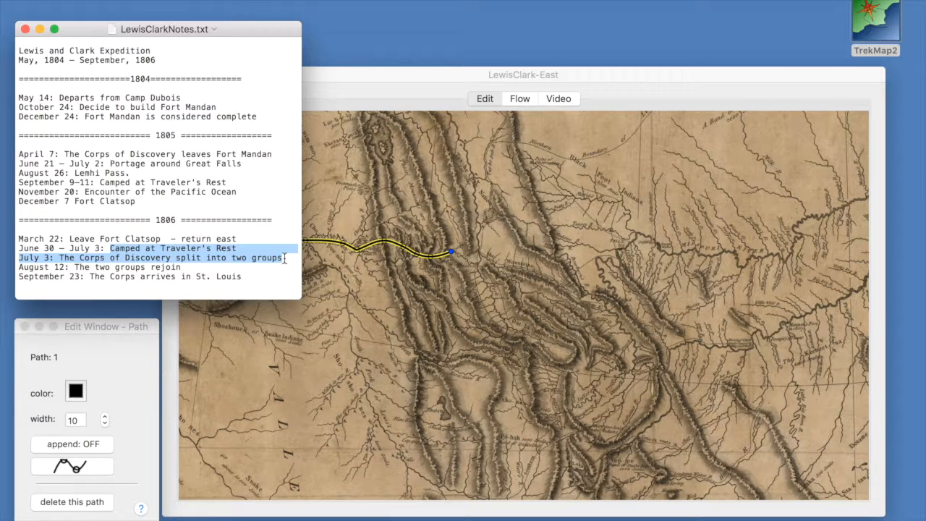
left_click(357, 75)
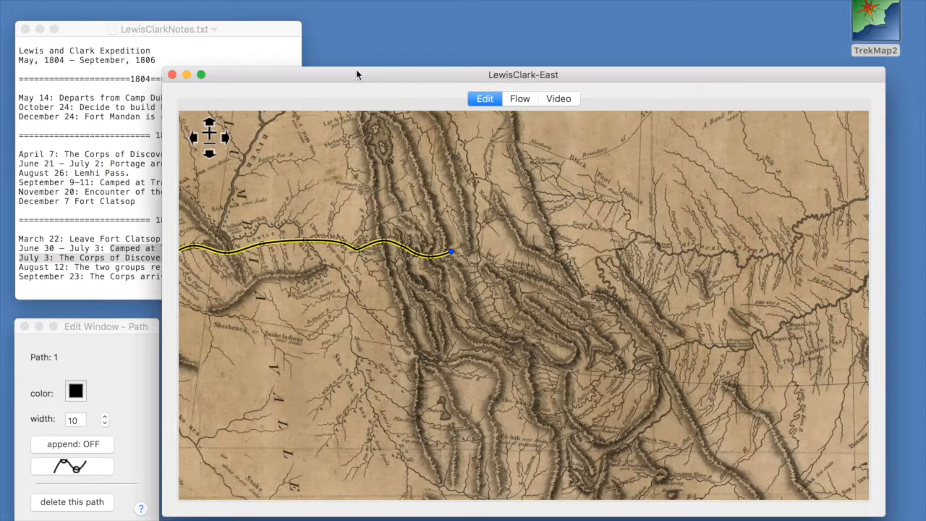
- Create a red path from the black path's end along the southern route up to the Missouri River, and turn off appending
key("super+p")
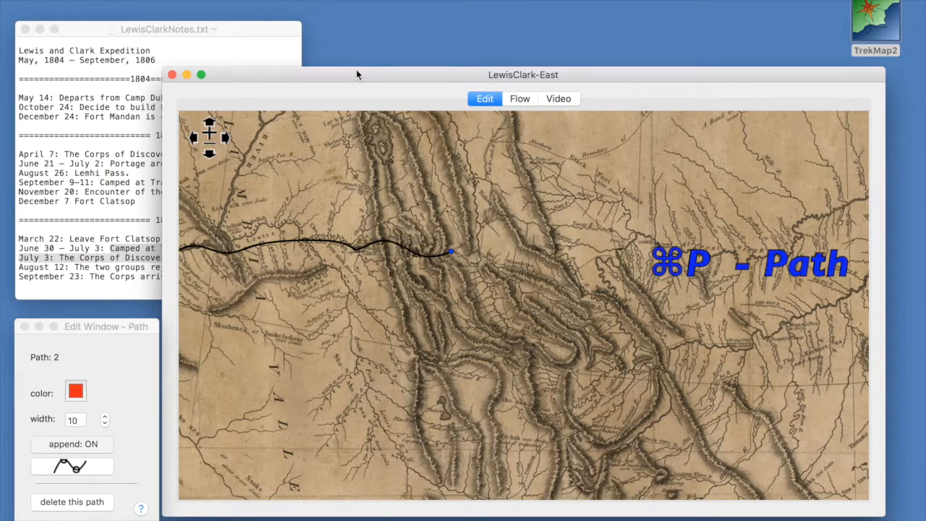
left_click(473, 267)
left_click(476, 285)
left_click(490, 316)
left_click(505, 347)
left_click(514, 386)
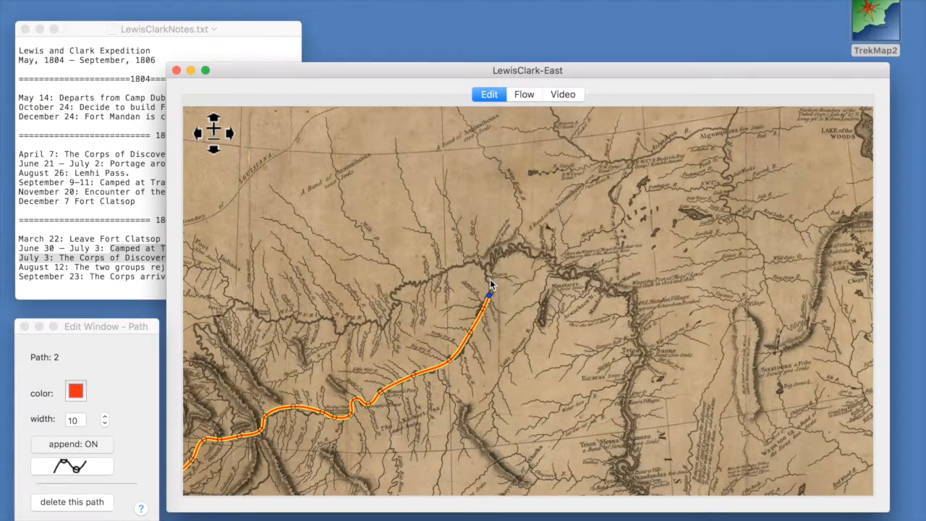
left_click(490, 280)
left_click(77, 446)
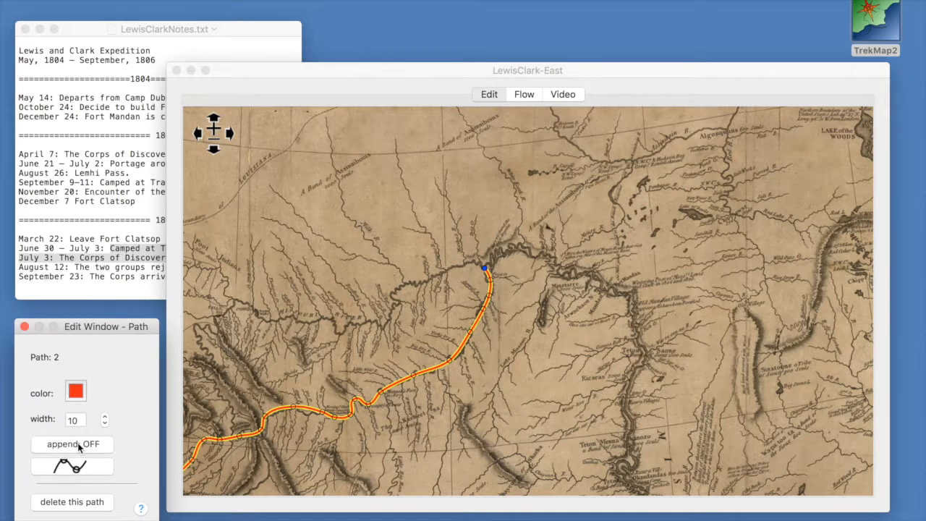
- Create a blue path from Traveler's Rest along the northern route and the Missouri River to the red path's end
left_click(356, 269)
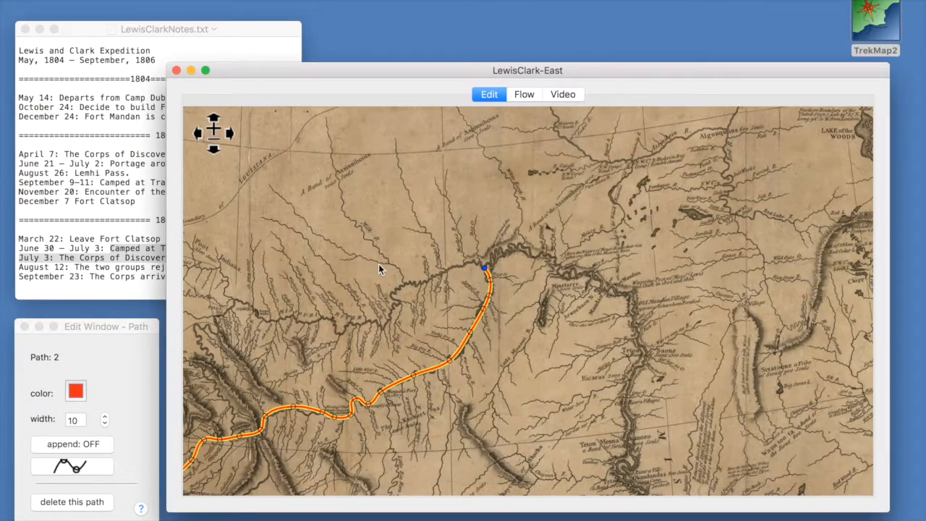
left_click(342, 251)
left_click_drag(341, 251, 669, 229)
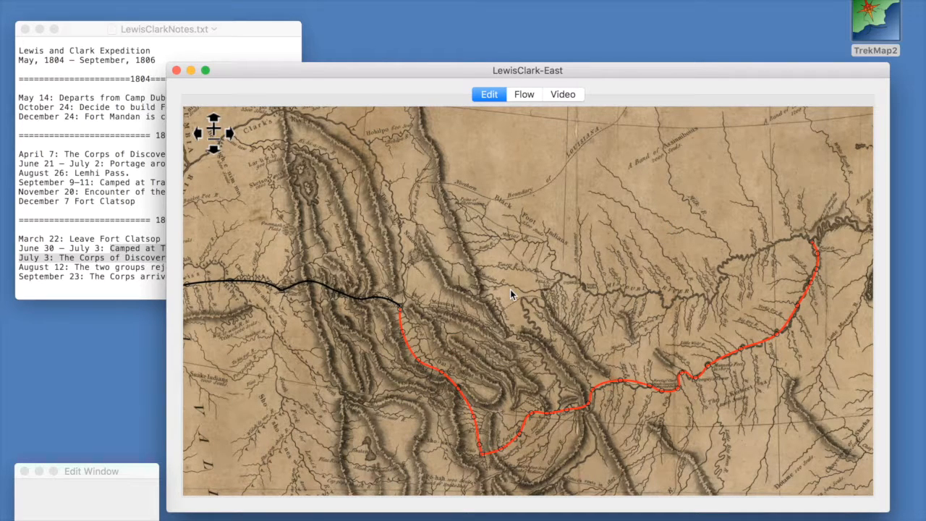
key("super+p")
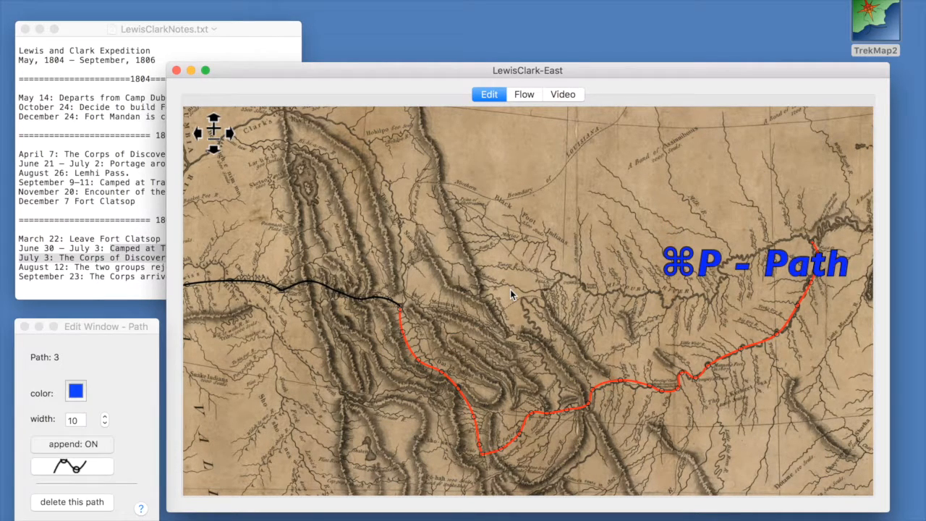
left_click(403, 296)
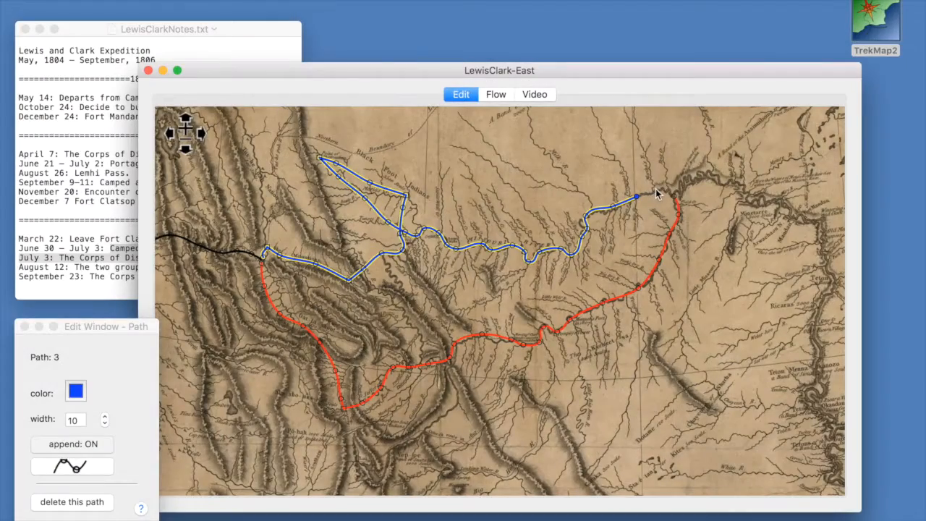
left_click(657, 190)
left_click(669, 192)
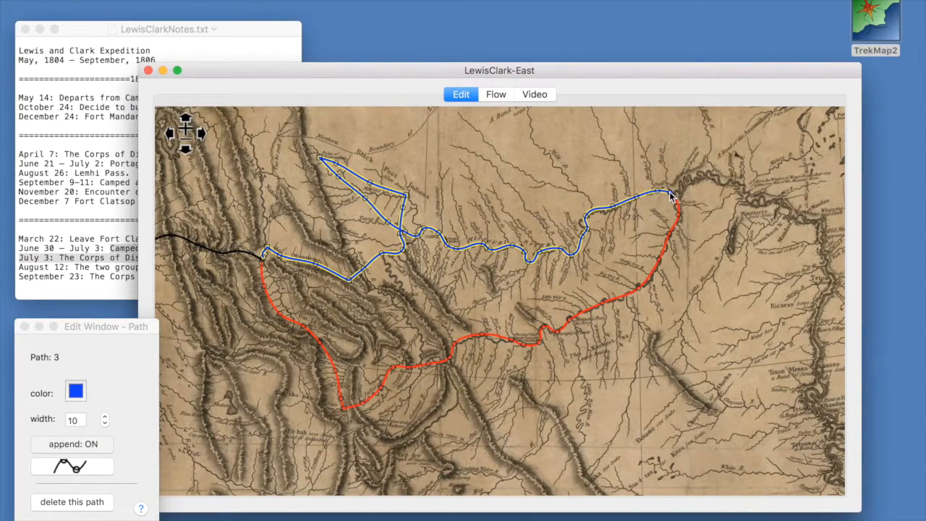
- Create a green path from where the red and blue paths meet, following the Missouri River down to St. Louis
key("super+p")
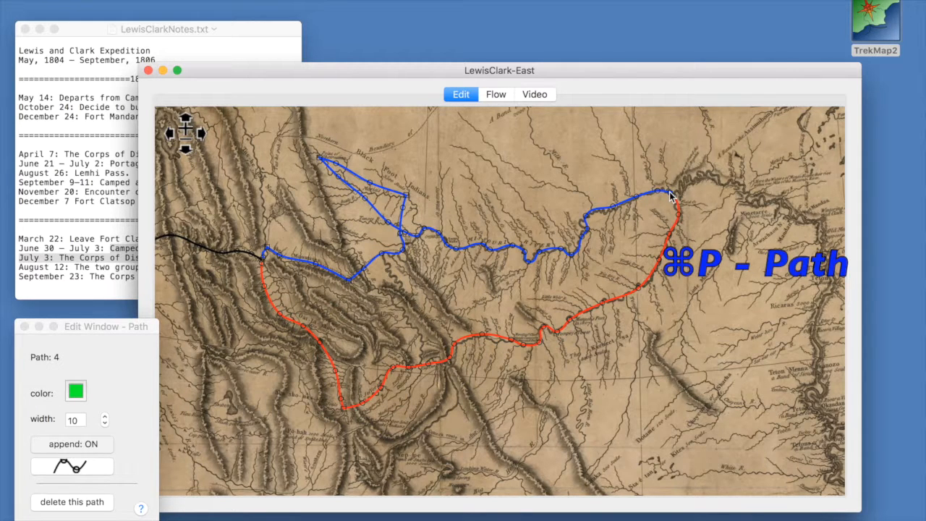
left_click(677, 190)
left_click(692, 179)
left_click(708, 174)
left_click(725, 182)
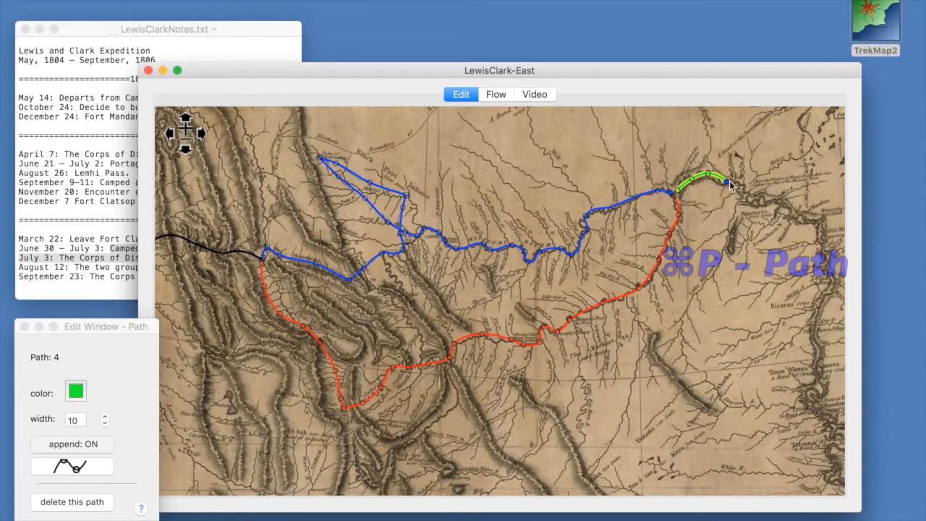
left_click(745, 190)
left_click(763, 203)
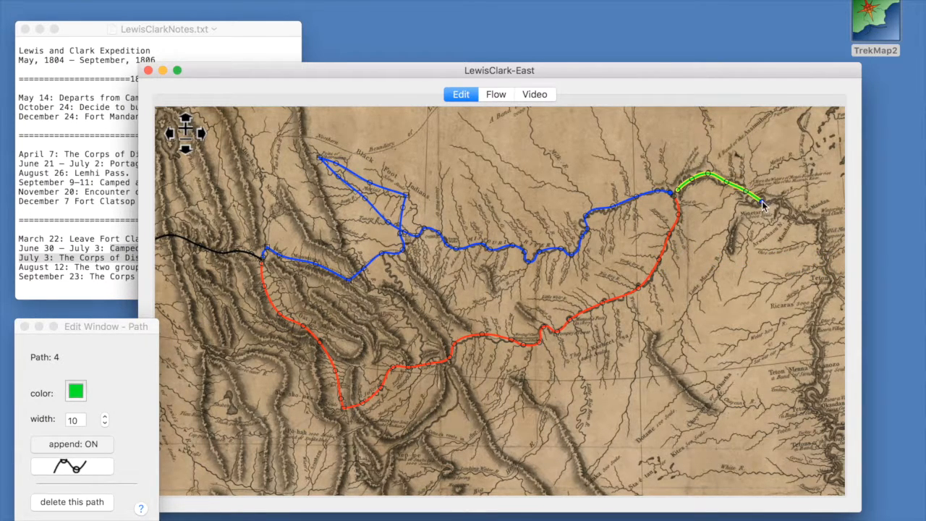
left_click(782, 203)
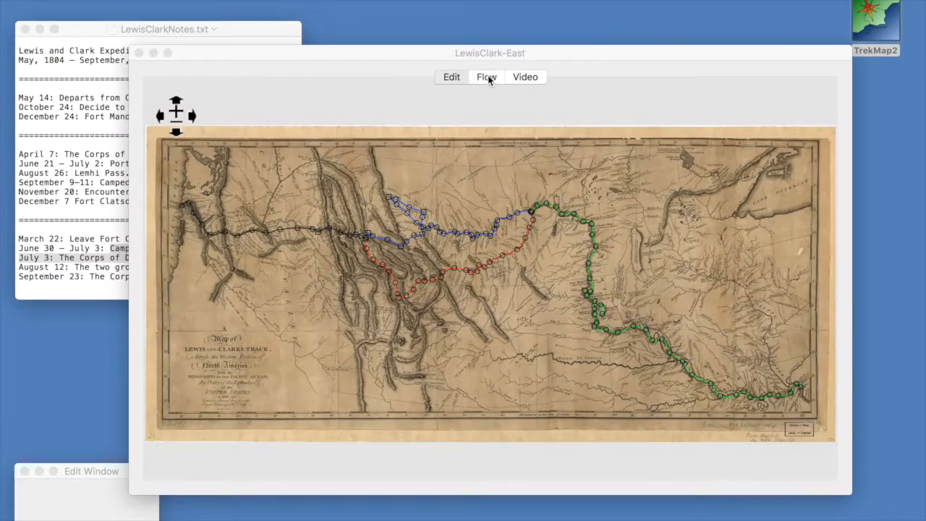
- Open the timeline settings in the Flow view and set the starting date to 1806/03/22
left_click(487, 76)
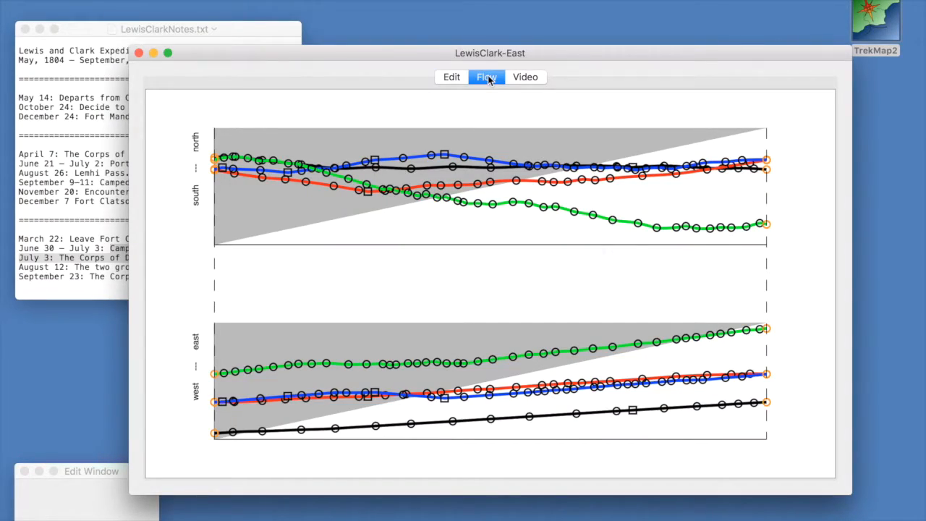
key("super+t")
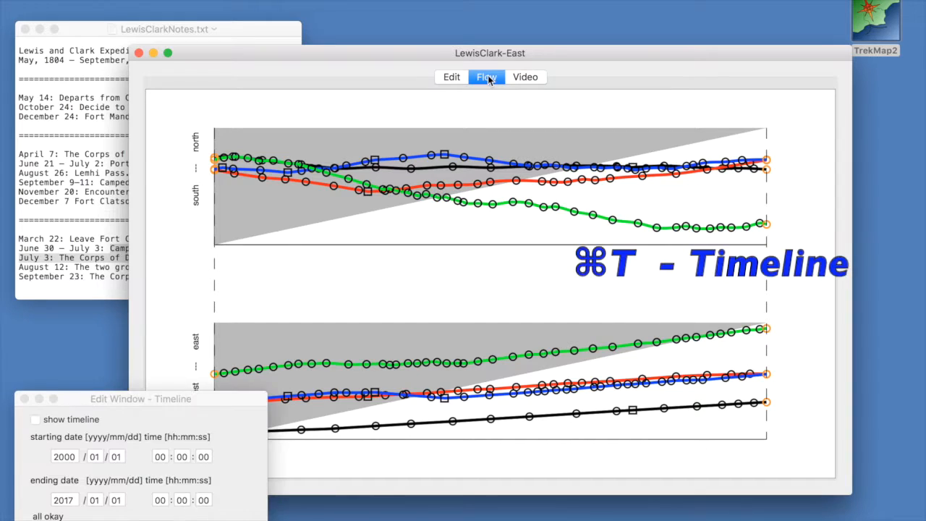
left_click(76, 457)
key("BackSpace")
key("BackSpace")
key("BackSpace")
key("BackSpace")
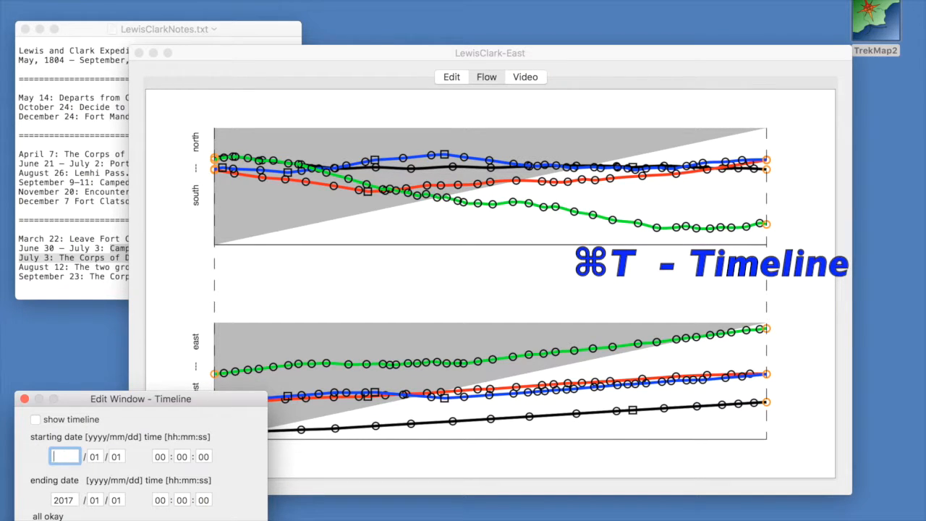
type("1806")
key("Tab")
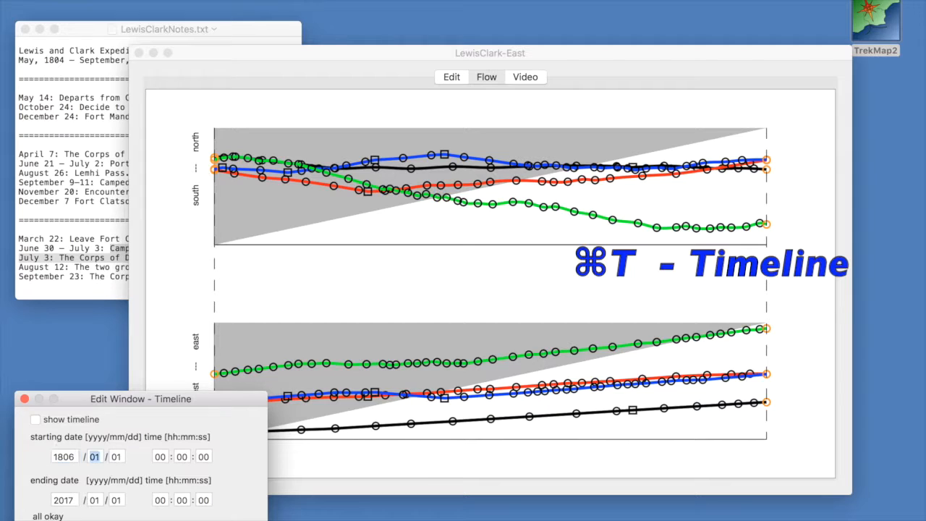
type("3")
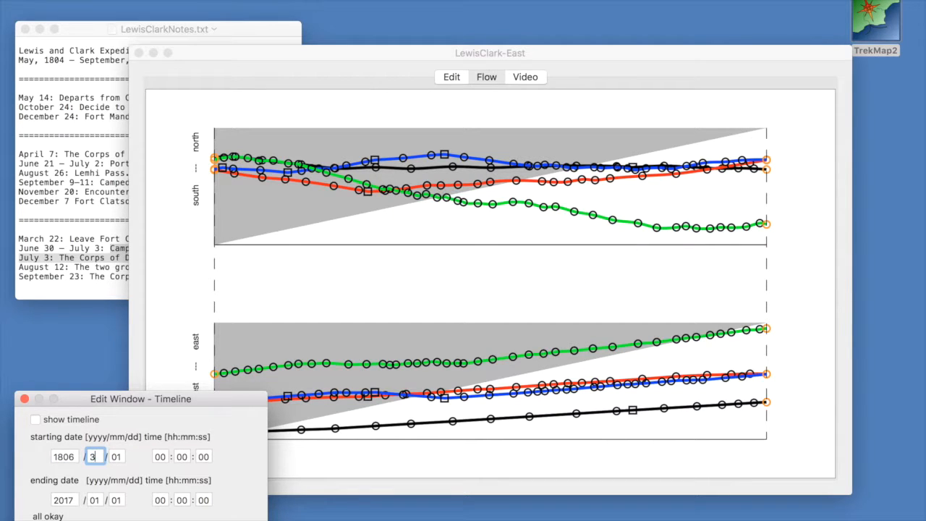
key("Tab")
type("22")
key("Return")
- Set the timeline's ending date to 1806/09/23 and show the timeline
left_click(71, 499)
key("BackSpace")
key("BackSpace")
key("BackSpace")
key("BackSpace")
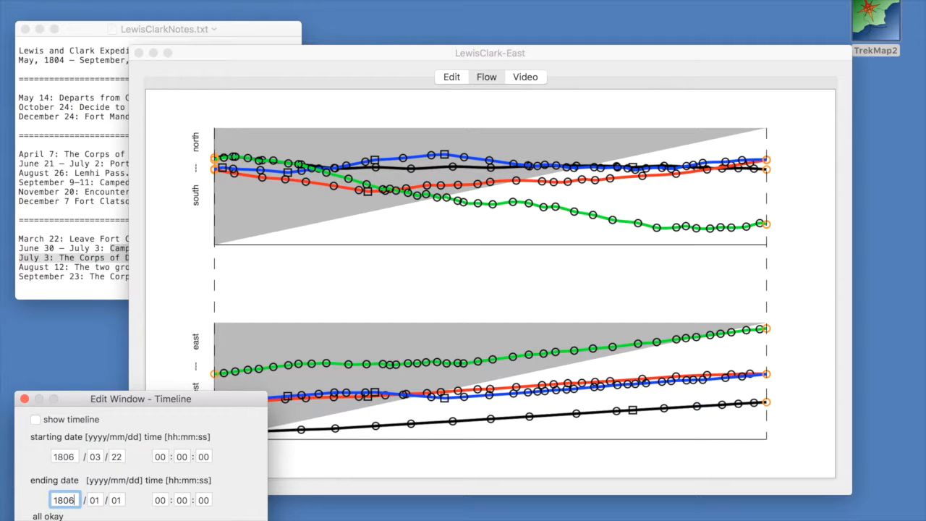
type("1806")
key("Tab")
type("9")
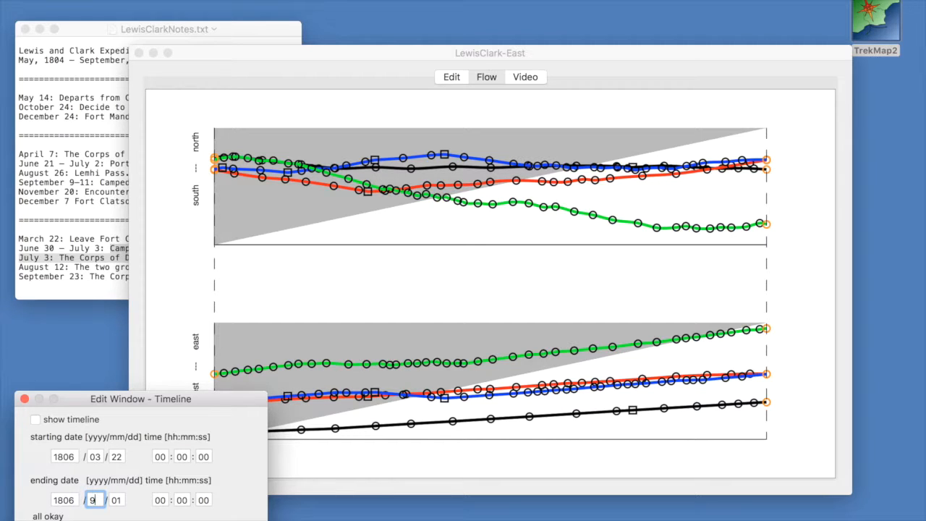
key("Tab")
type("2")
key("Return")
left_click(34, 420)
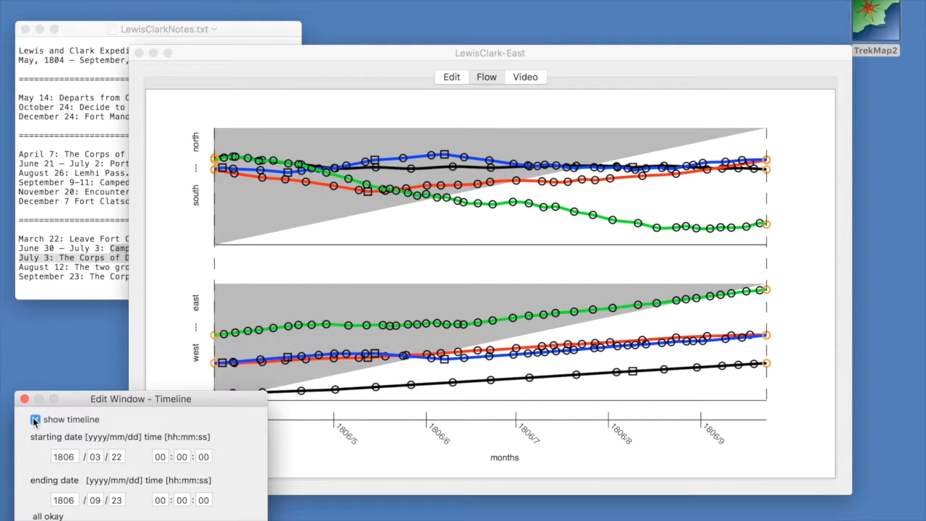
- Add an event fixed to the time line and move it to 1806/07/03
key("super+e")
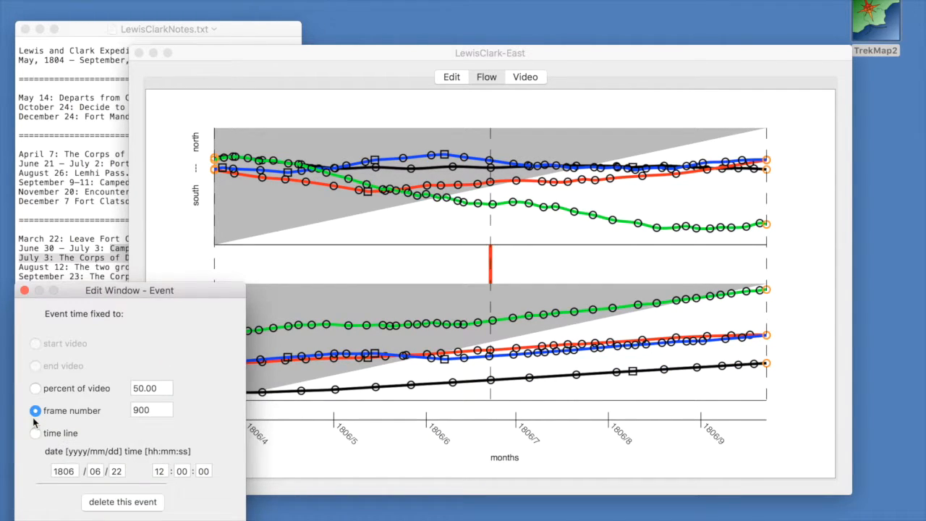
left_click(35, 433)
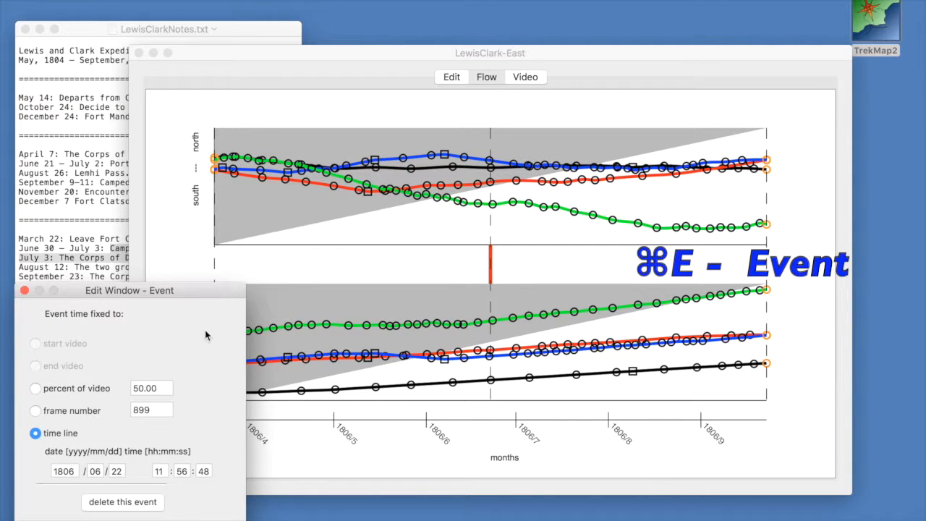
left_click(492, 269)
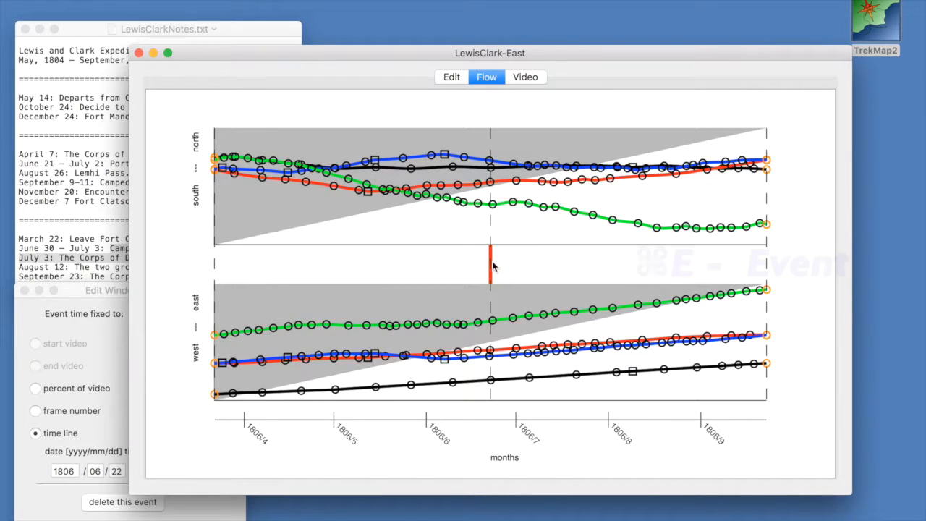
mouse_move(494, 268)
left_mouse_down()
mouse_move(450, 266)
mouse_move(524, 266)
left_mouse_up()
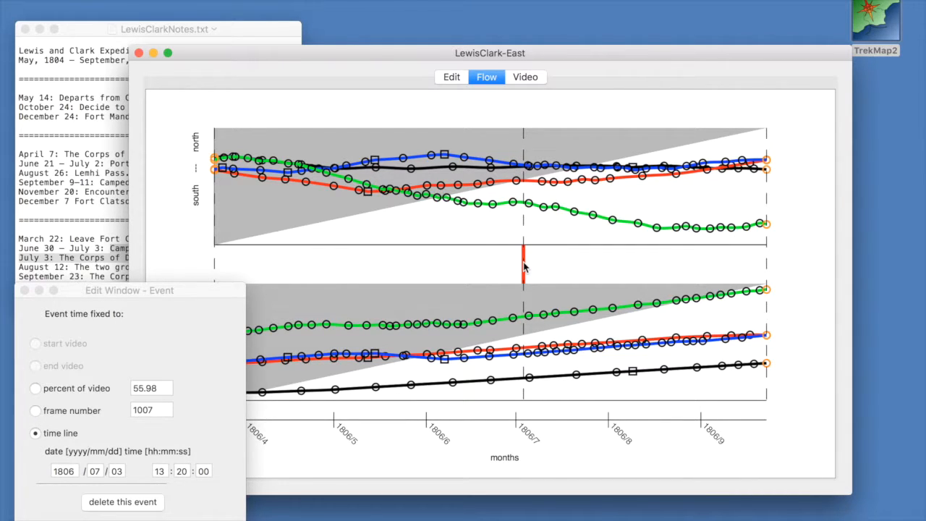
- Add a second event and move it to 1806/08/12
key("super+e")
left_click_drag(489, 267, 642, 264)
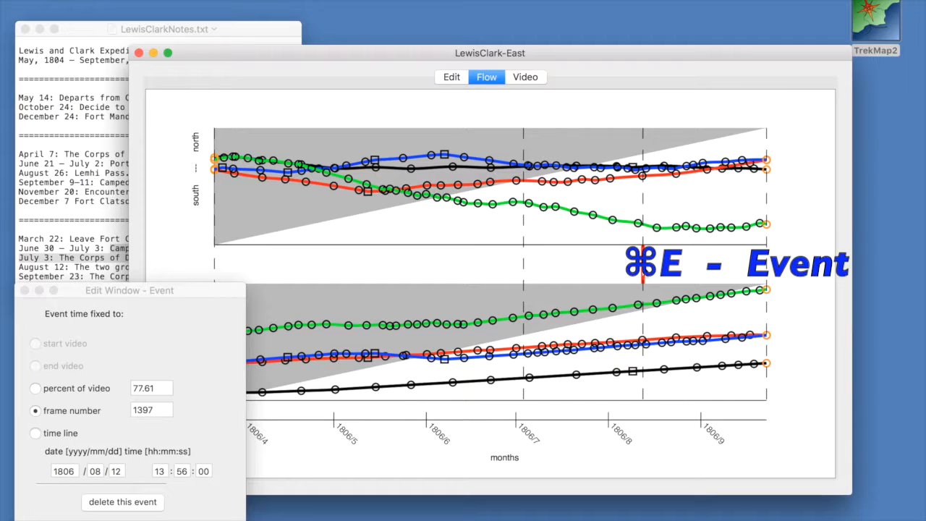
left_click(581, 51)
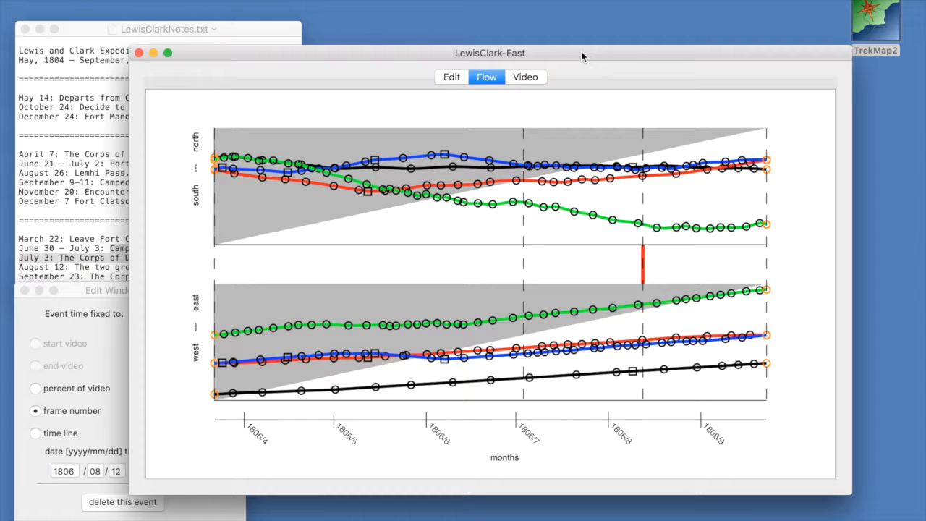
- Lock the green path's start to the August 12 event and the black path's end to the July 3 event
left_click(215, 335)
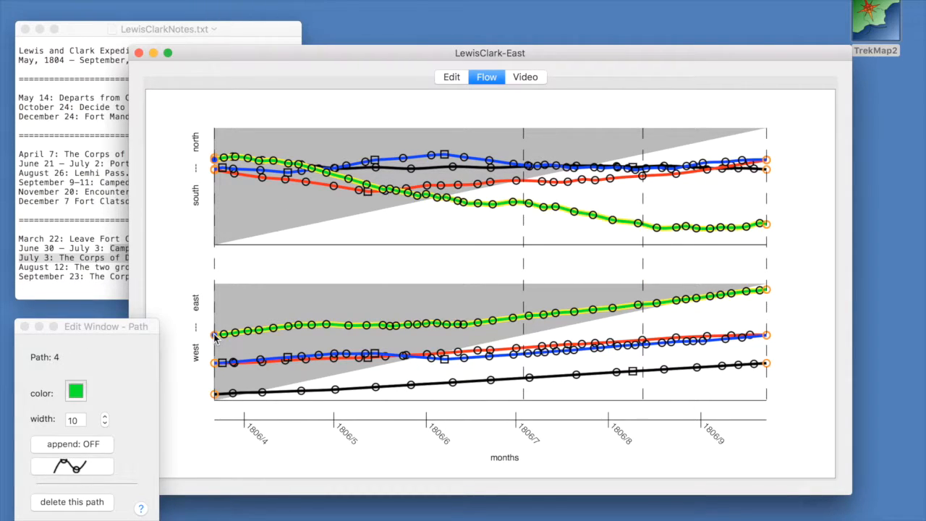
key("l")
left_click_drag(215, 335, 646, 292)
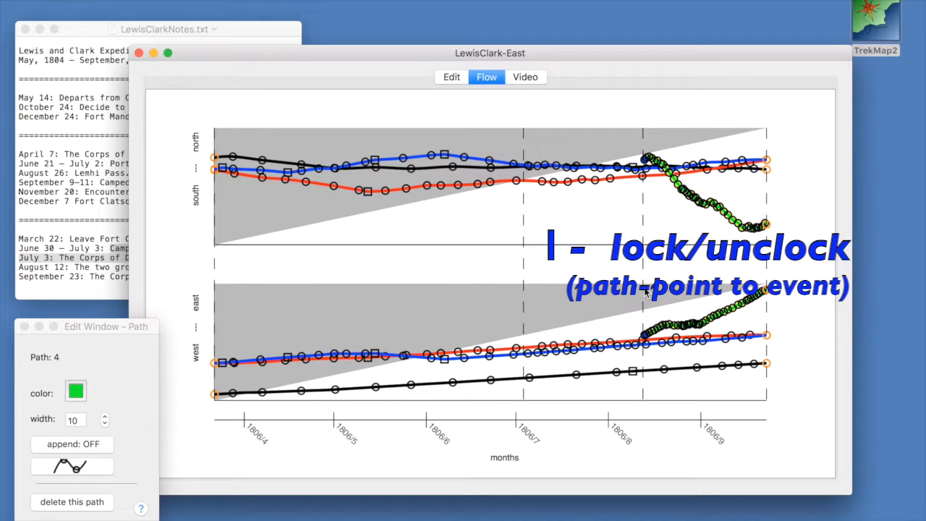
left_click(767, 368)
left_click_drag(766, 367, 524, 369)
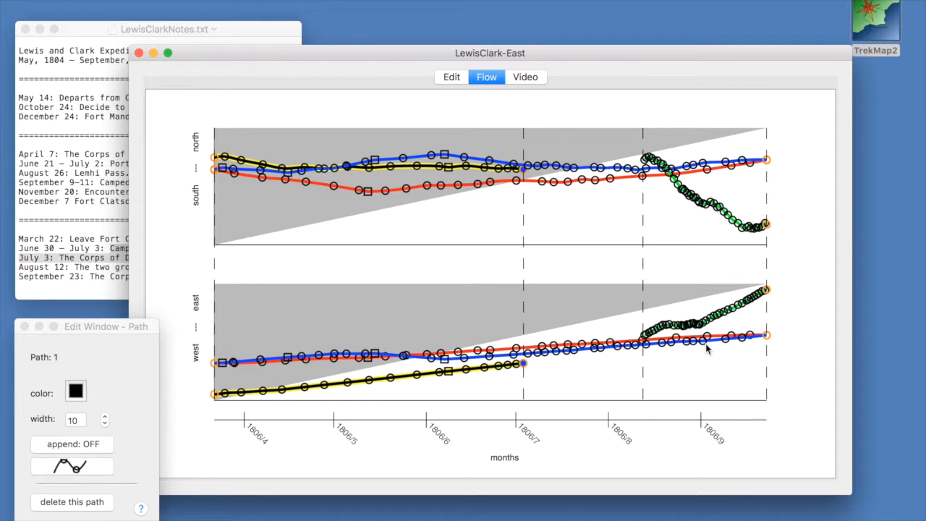
- Lock the end points of the red and blue paths to the August 12 event
left_click(767, 337)
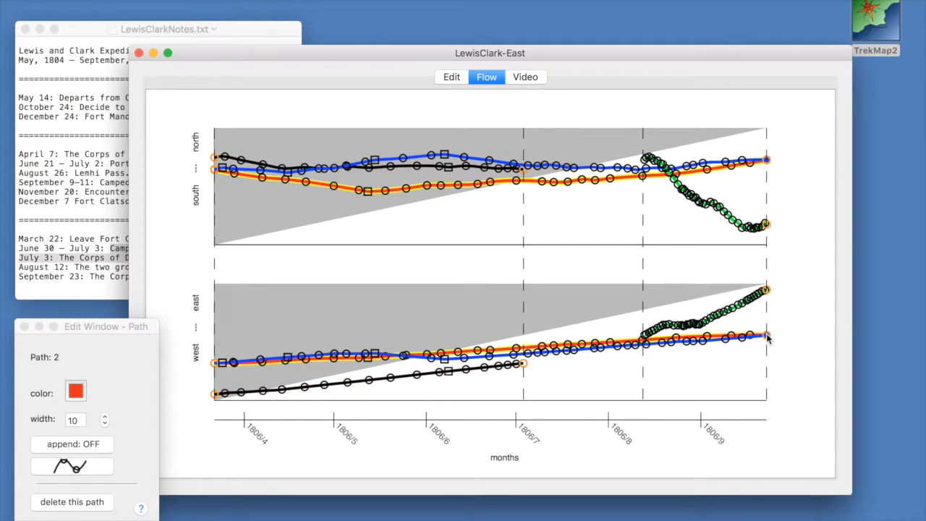
left_click_drag(766, 337, 653, 335)
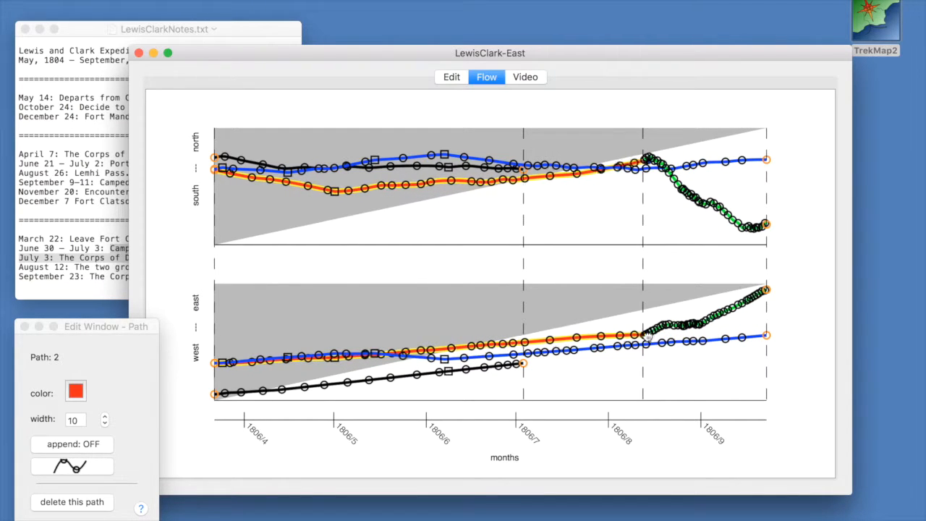
left_click(767, 336)
key("l")
left_click_drag(768, 337, 643, 344)
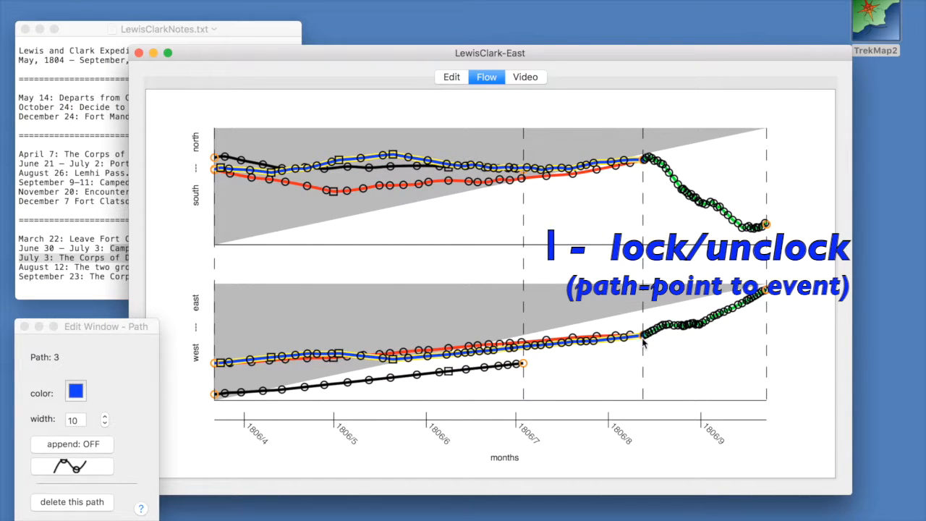
- Move the start points of the red and blue paths onto the July 3 event
left_click(213, 362)
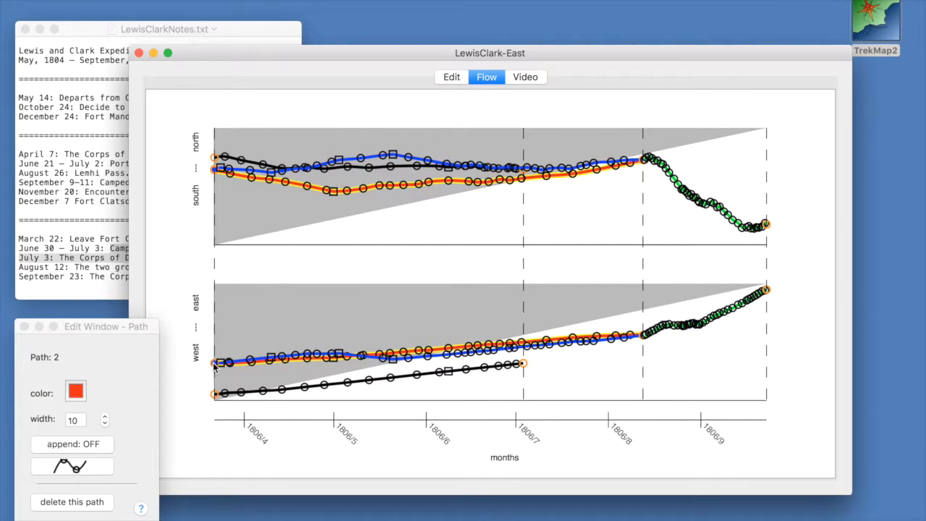
left_click_drag(212, 363, 526, 361)
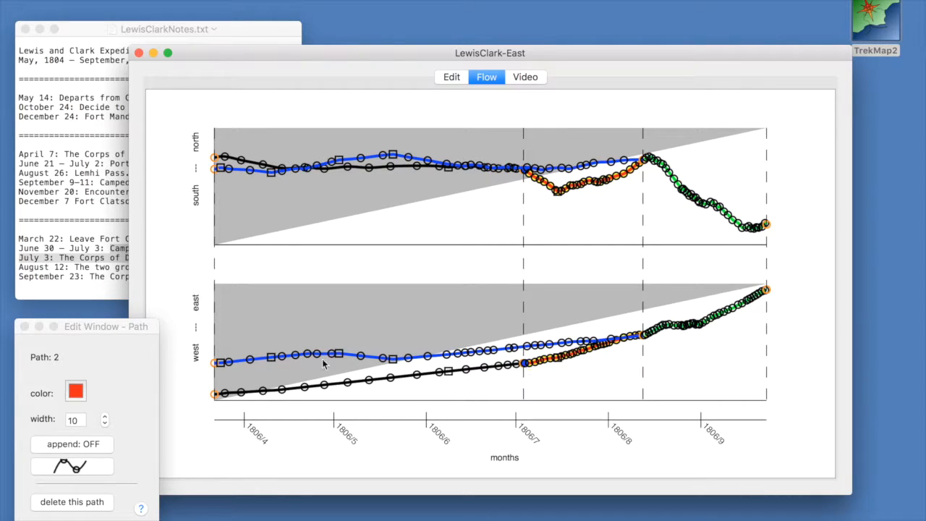
left_click(213, 362)
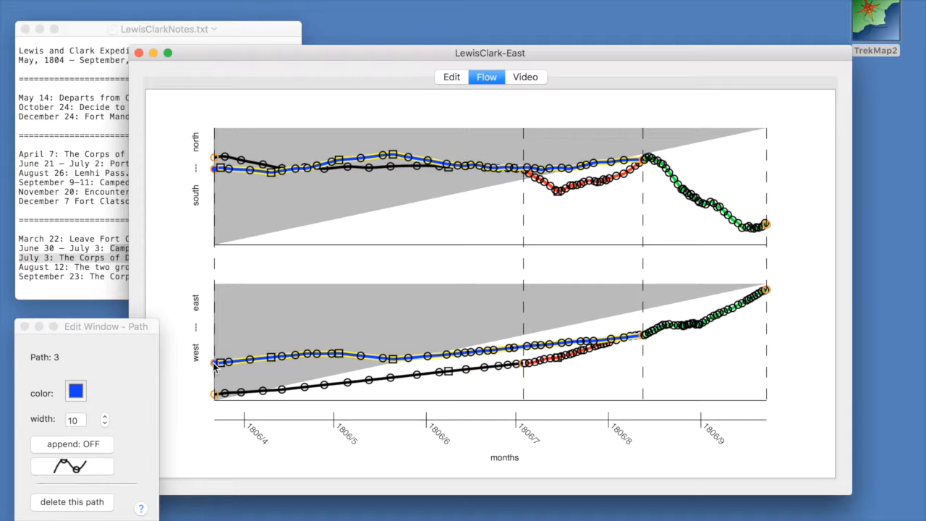
left_click_drag(212, 363, 526, 346)
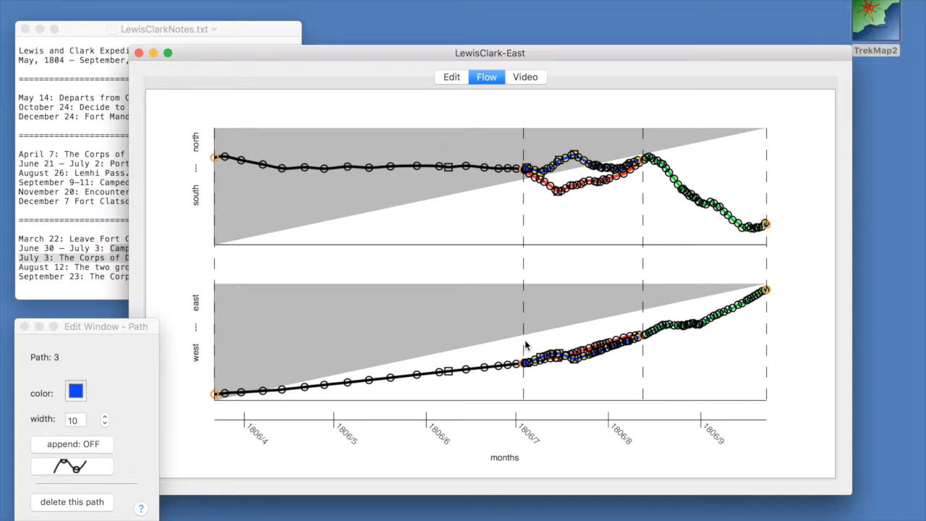
- Add a frame to the map, shrink it, and place it over the western start of the black path
left_click(451, 77)
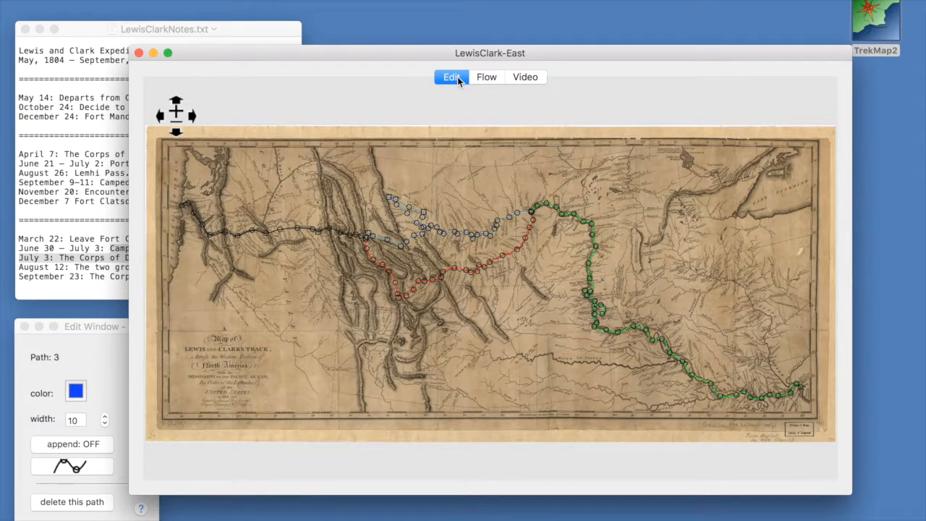
key("super+f")
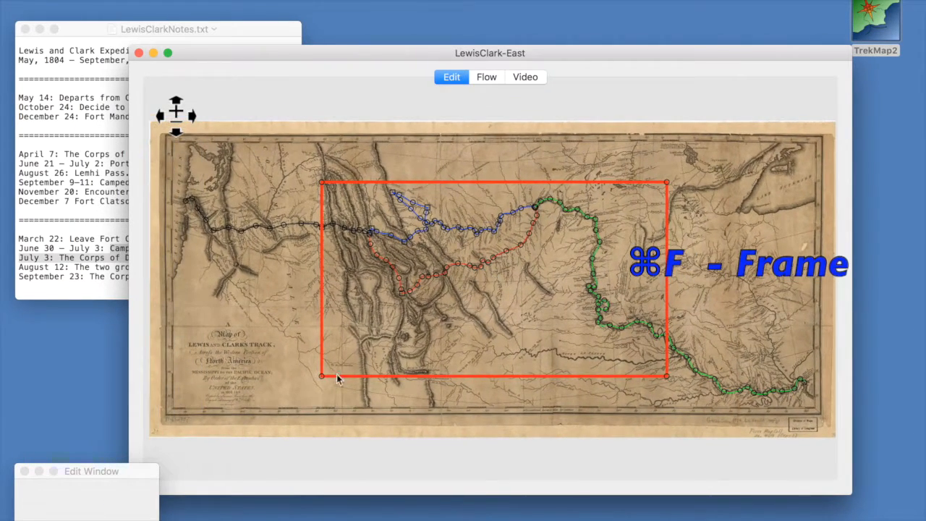
left_click(324, 377)
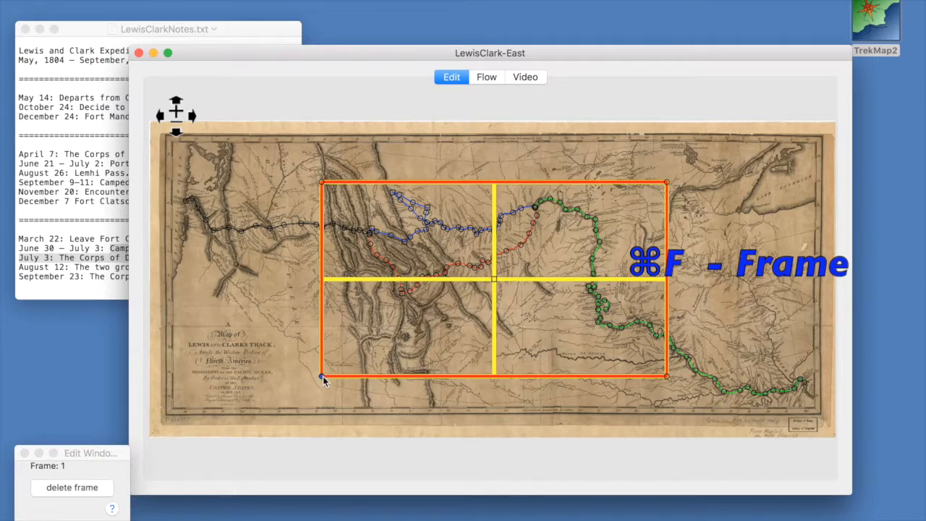
left_click_drag(494, 280, 331, 240)
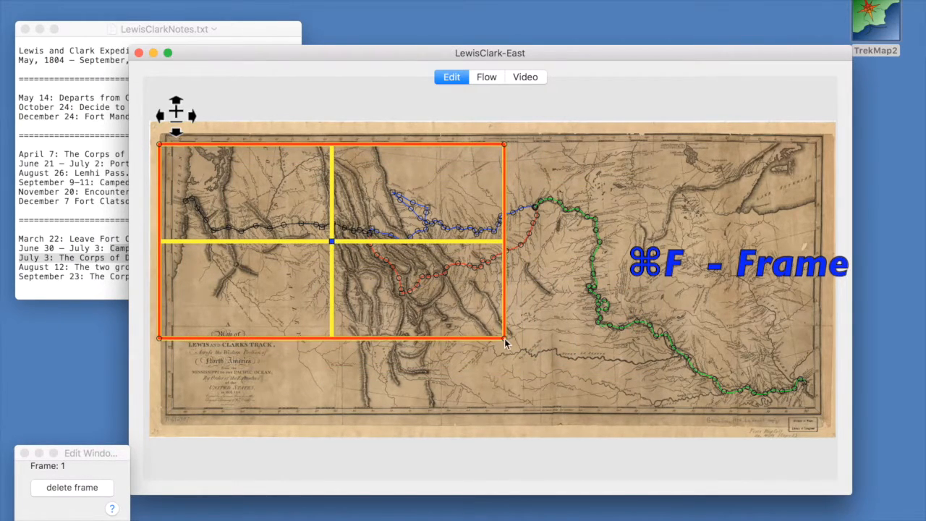
left_click_drag(504, 343, 434, 299)
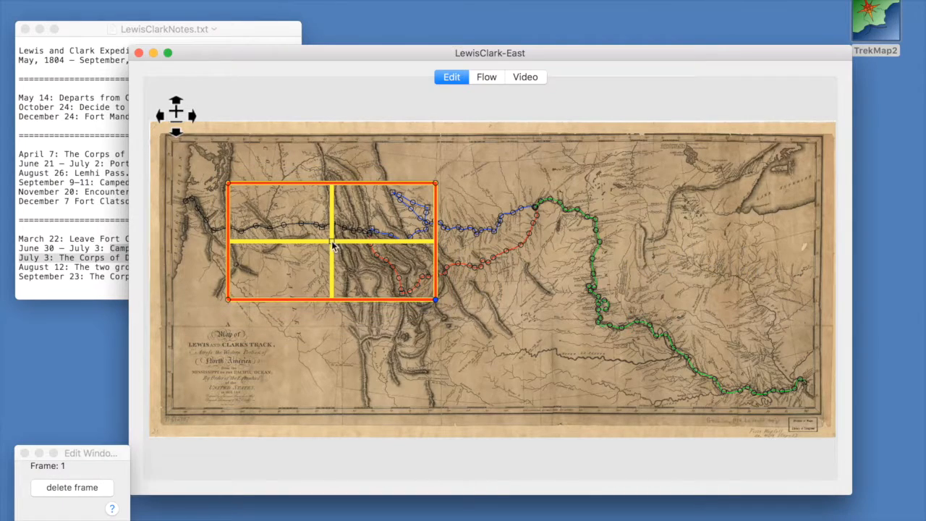
left_click_drag(331, 243, 259, 226)
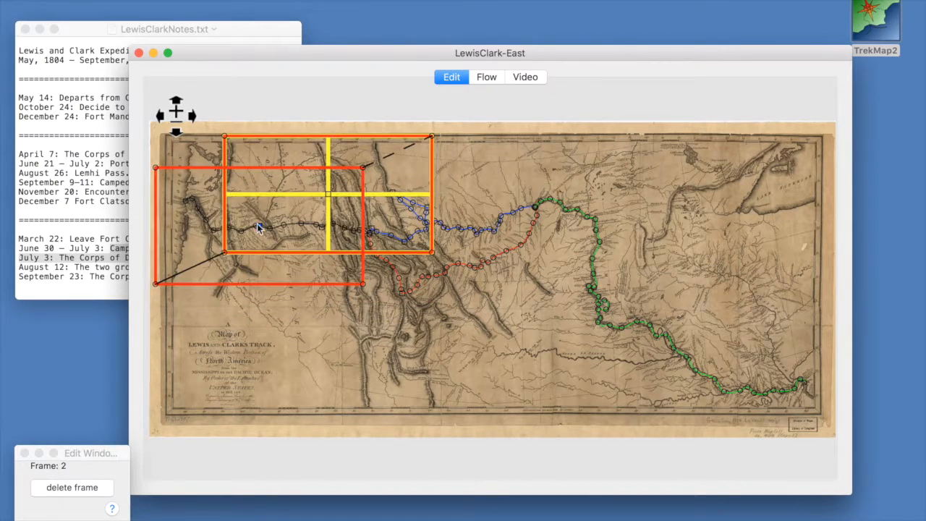
- Add five more frames along the route: at the split, between the split paths, at the rejoining point, and two along the green path
left_click_drag(327, 195, 357, 230)
double_click(358, 230)
left_click_drag(424, 197, 467, 231)
double_click(467, 230)
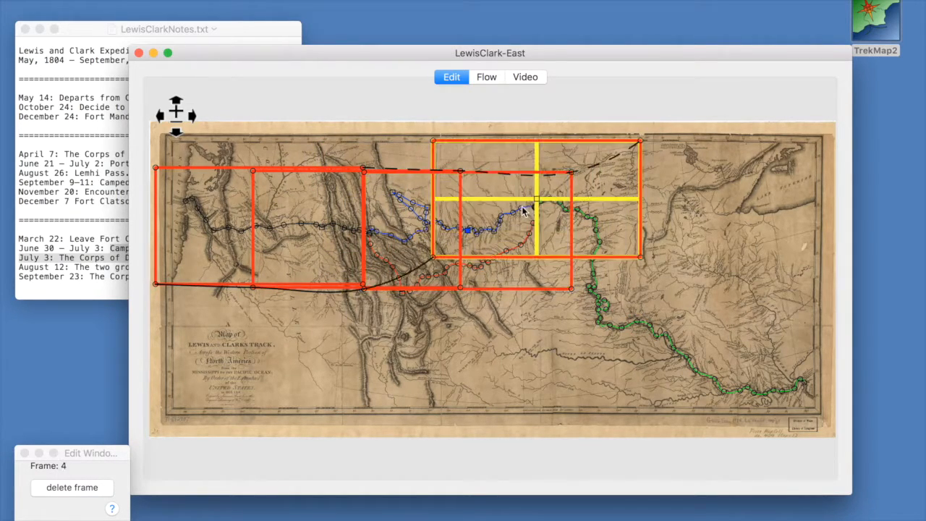
left_click_drag(536, 199, 536, 206)
double_click(536, 206)
left_click_drag(605, 178, 636, 310)
double_click(638, 312)
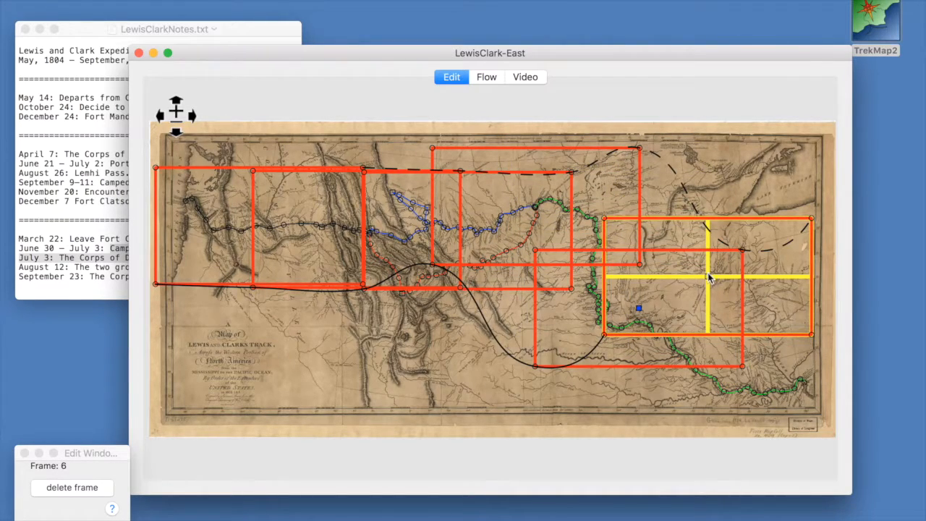
left_click_drag(709, 279, 727, 362)
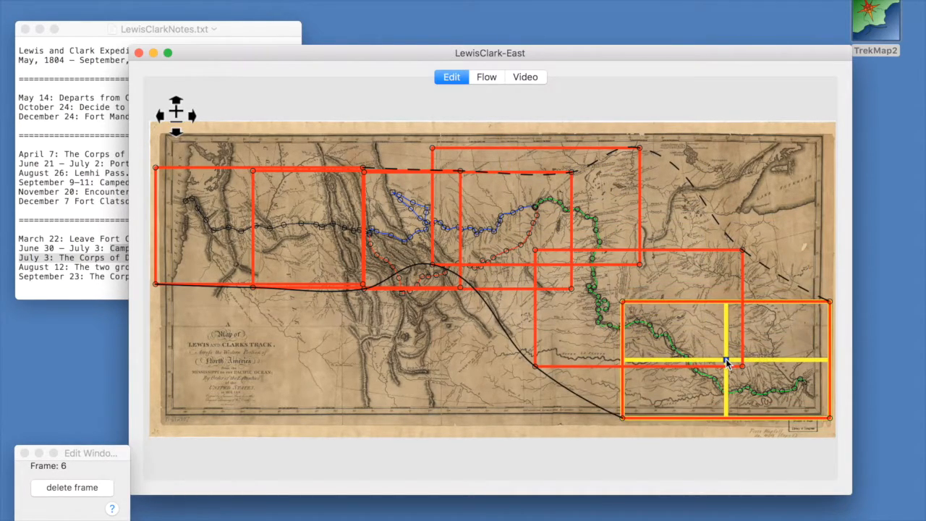
- Identify the second frame, at the path split, and move it to the July 3 event in the Flow view
left_click(489, 76)
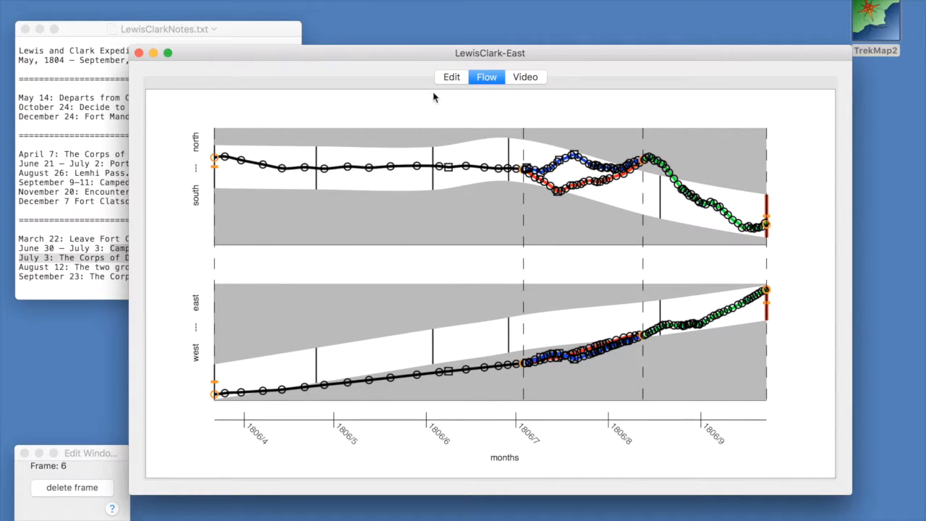
left_click(451, 77)
left_click(253, 288)
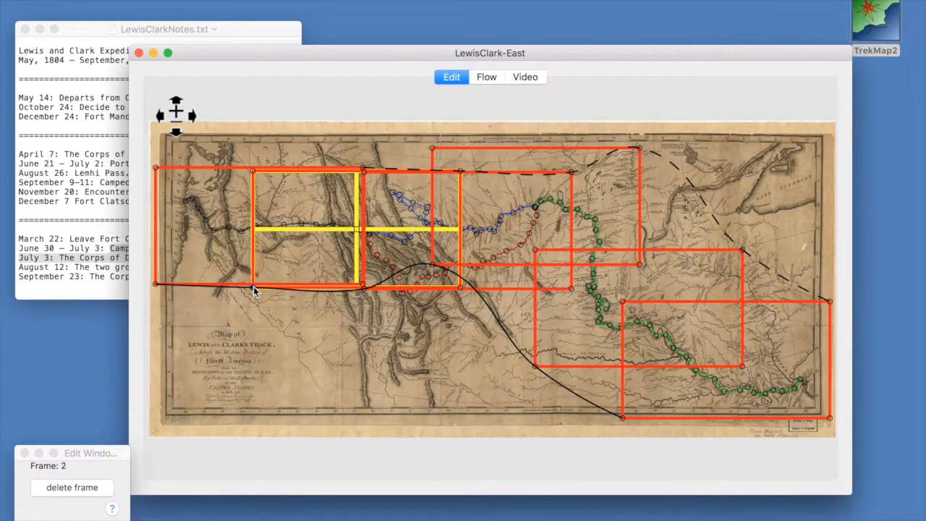
left_click(487, 77)
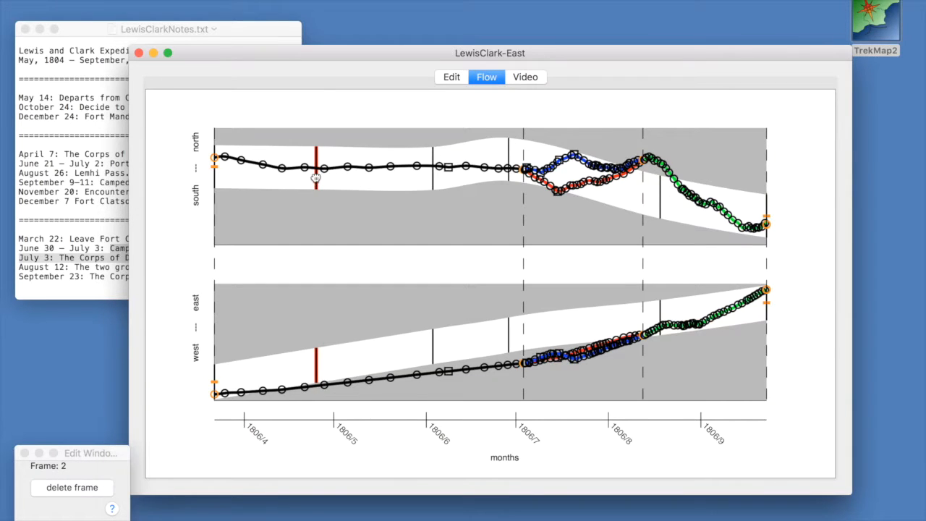
left_click_drag(432, 180, 525, 185)
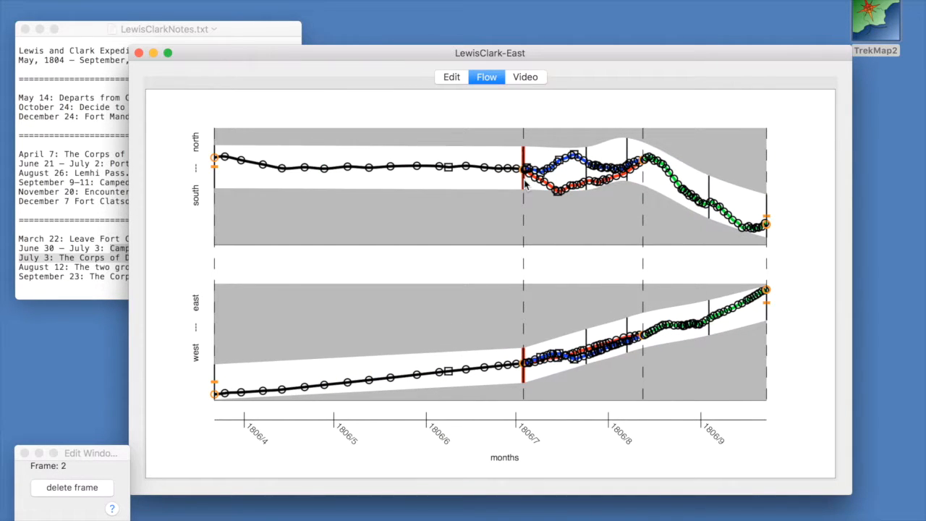
- Identify the fourth frame, at the rejoining point, and move it to the August 12 event in the Flow view
left_click(451, 76)
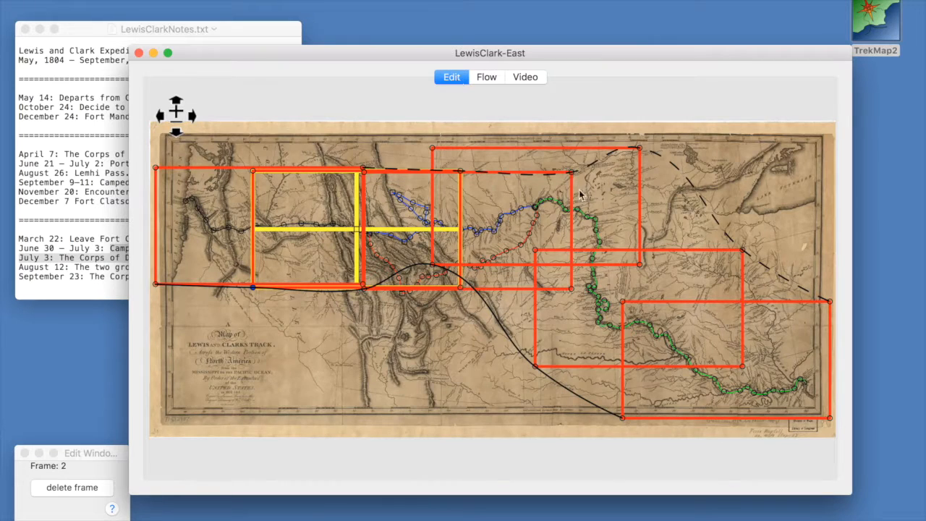
left_click(433, 265)
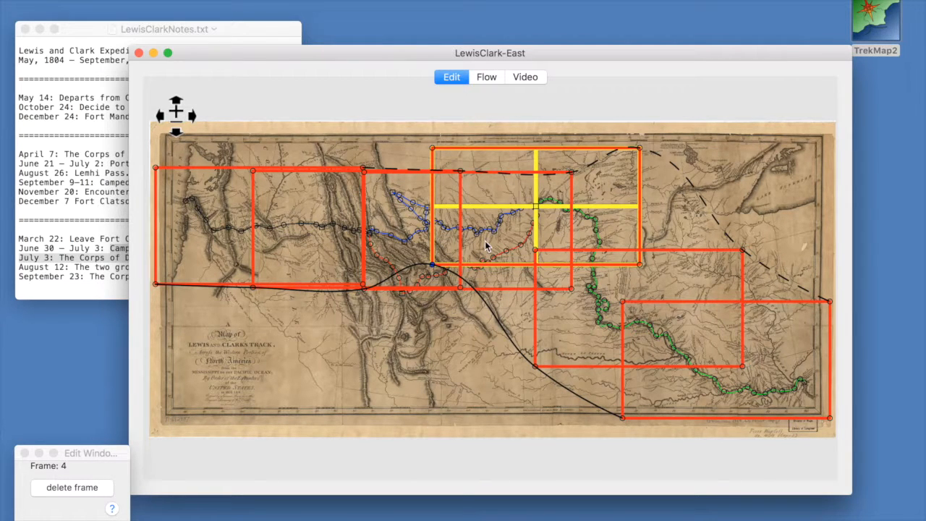
left_click(496, 76)
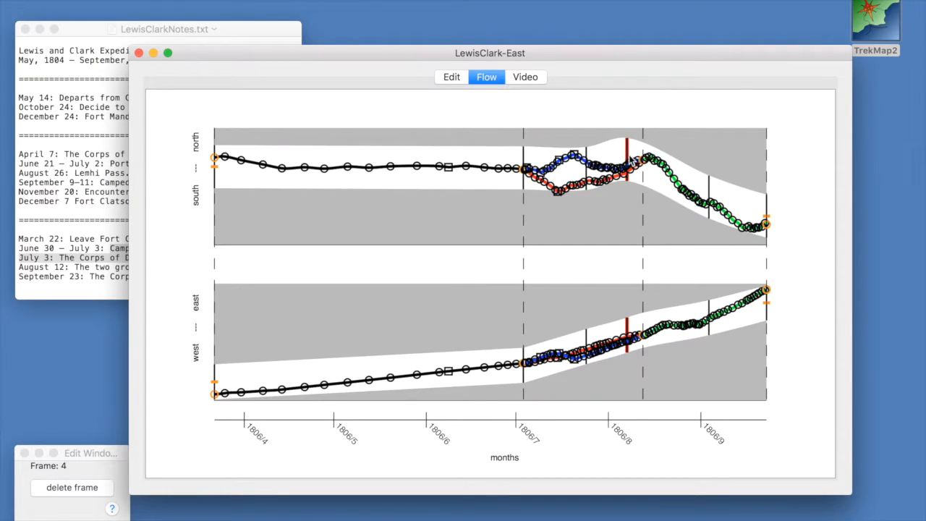
left_click_drag(626, 154, 642, 150)
- Enlarge the third frame on the map so it encloses both the red and blue paths
left_click(562, 127)
left_click(456, 78)
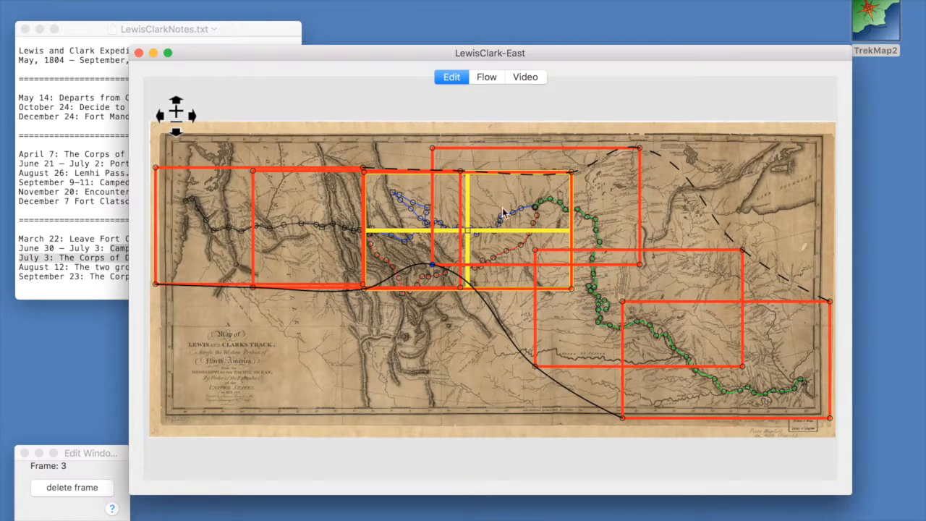
left_click_drag(363, 289, 327, 310)
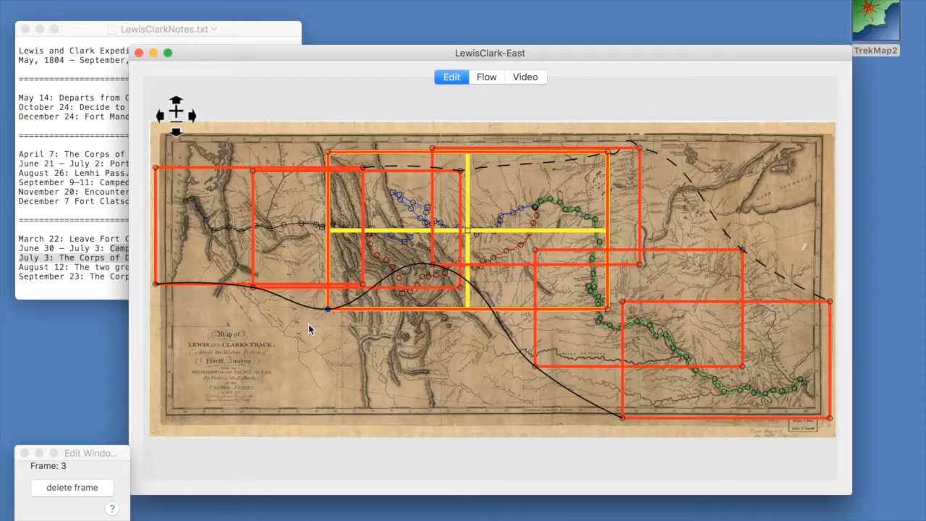
- Turn on the calendar and clock display for the video and hide the hour, minute and second
left_click(532, 78)
key("super+c")
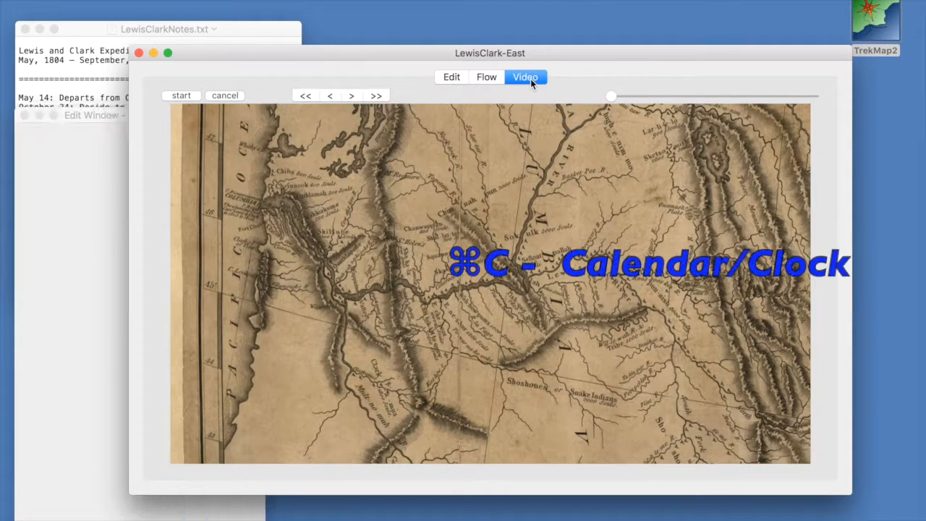
left_click_drag(421, 50, 567, 48)
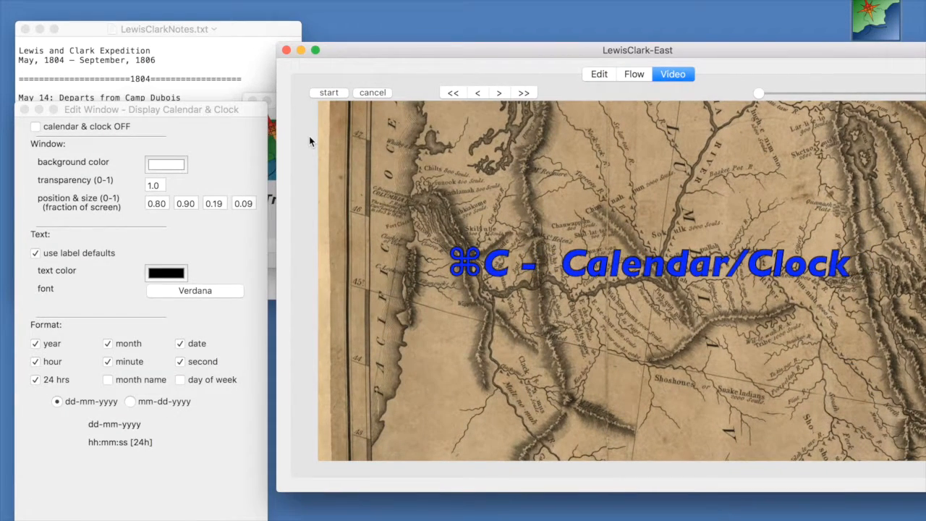
left_click(36, 127)
left_click(36, 362)
left_click(110, 361)
left_click(180, 363)
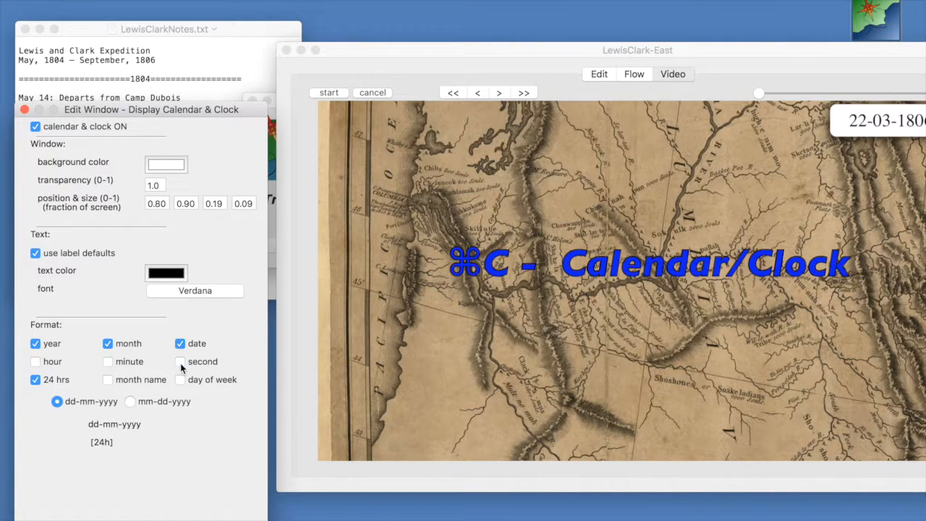
- Show the month name in the calendar display and use the dd-mm-yyyy order
left_click(109, 380)
left_click(129, 401)
left_click(56, 401)
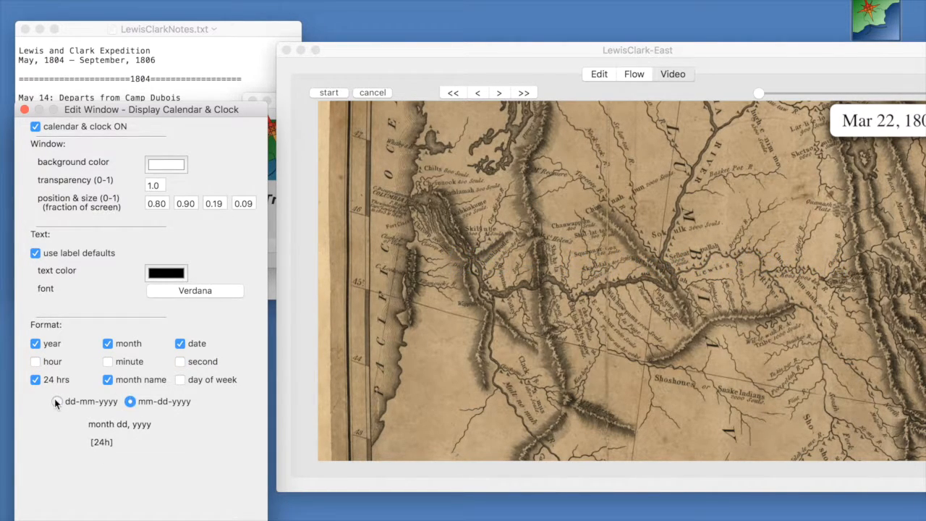
- Set the calendar window's position to 0.10, 0.10 and its width to 0.30
left_click(165, 203)
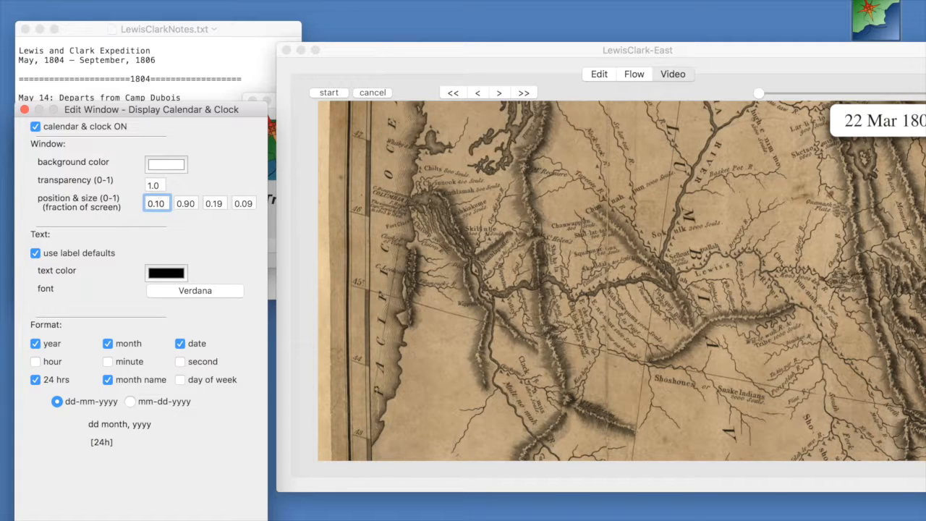
type("1")
left_click(188, 204)
left_click(222, 203)
type("3")
key("Return")
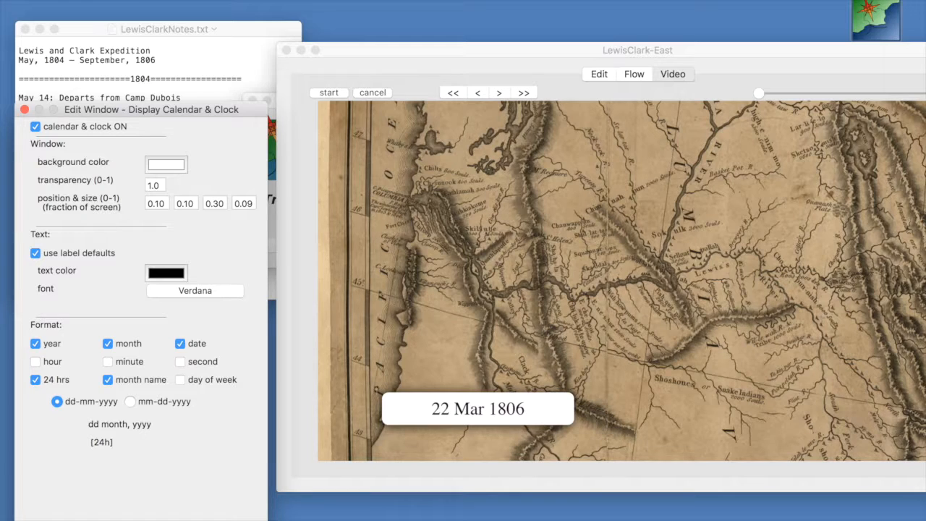
- Set the calendar window's transparency to 0.5 and its background color to yellow-green
left_click(159, 184)
key("Return")
left_click(166, 164)
left_click(343, 231)
left_click(318, 204)
left_click(232, 125)
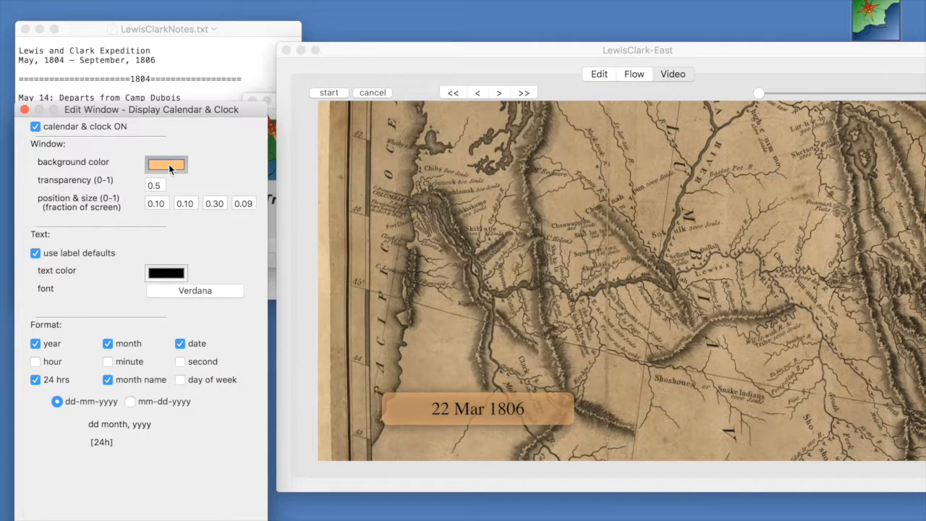
left_click(167, 165)
left_click(319, 202)
left_click(231, 125)
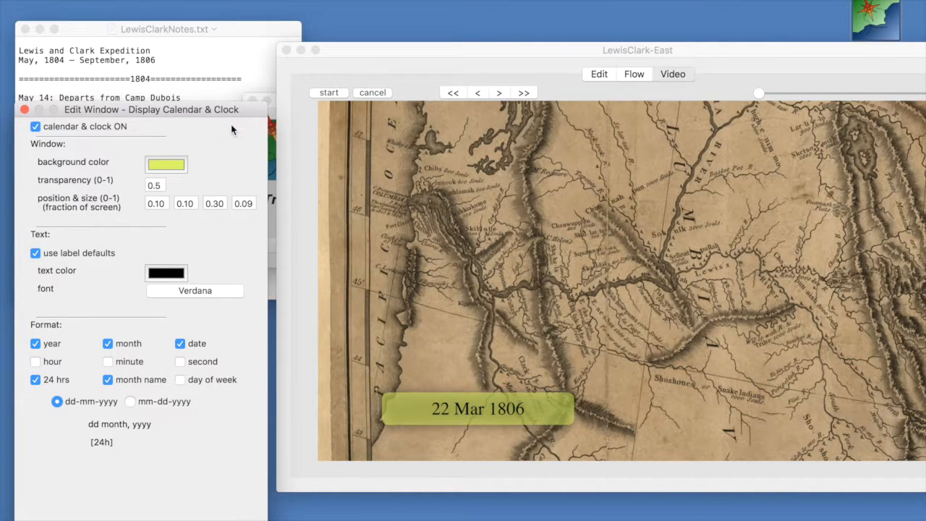
- Start the video export and save it as LewisClark-East in the TrekMap folder
left_click_drag(368, 46, 193, 43)
left_click(162, 90)
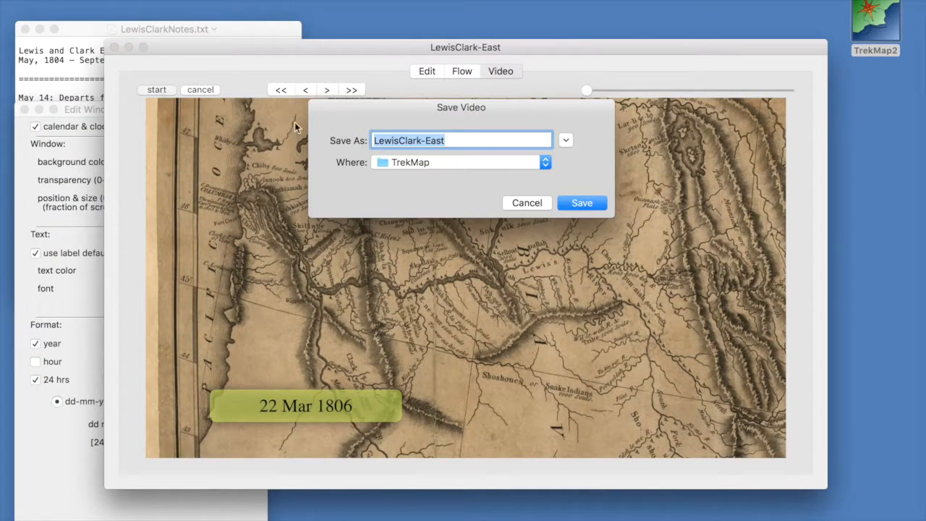
left_click(582, 201)
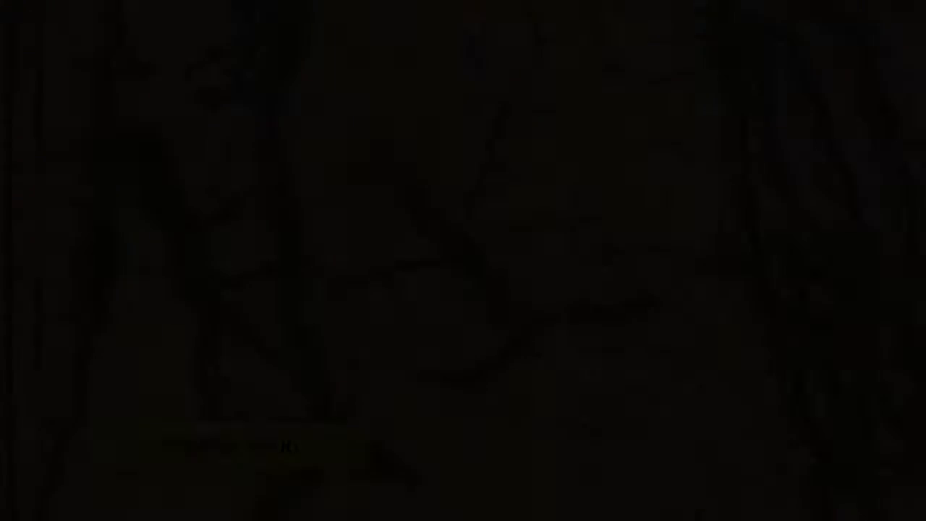